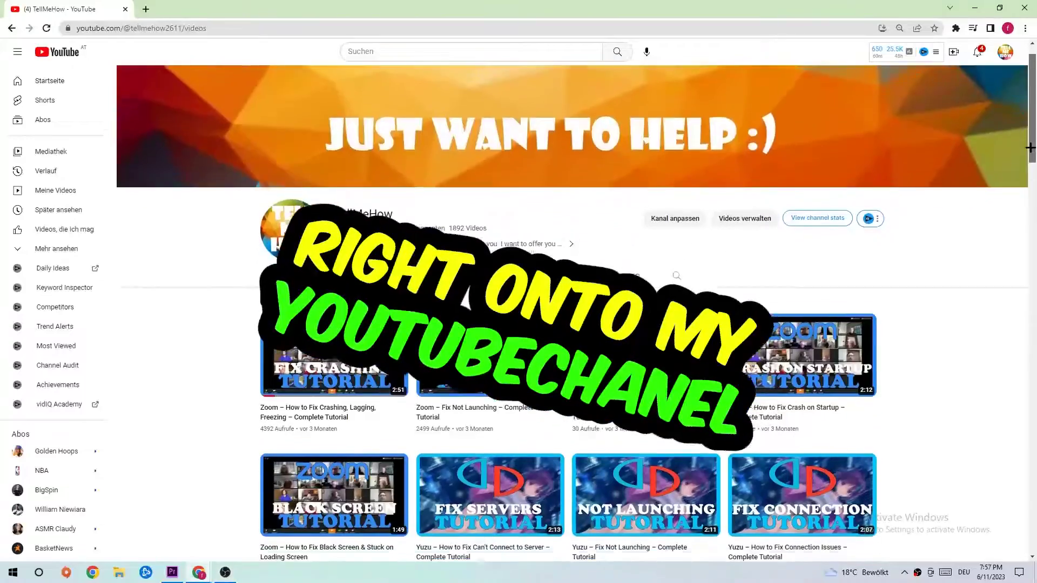
- Find the Steam shortcut on the desktop and bring up its context menu
scroll(540, 324, down, 5)
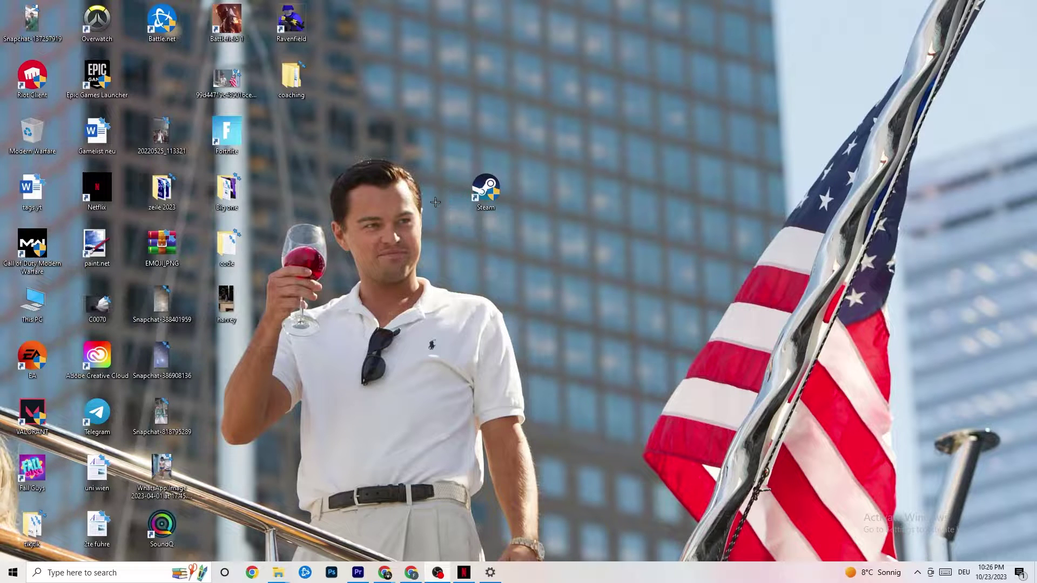
click(485, 191)
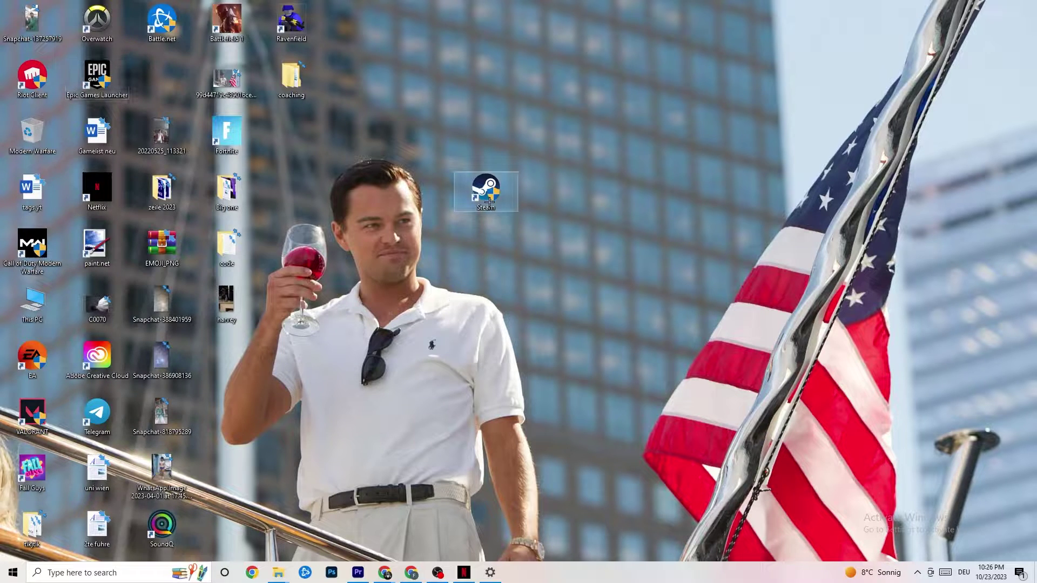
mouse_move(485, 187)
mouse_down()
mouse_move(497, 205)
mouse_move(492, 197)
mouse_up()
click(478, 131)
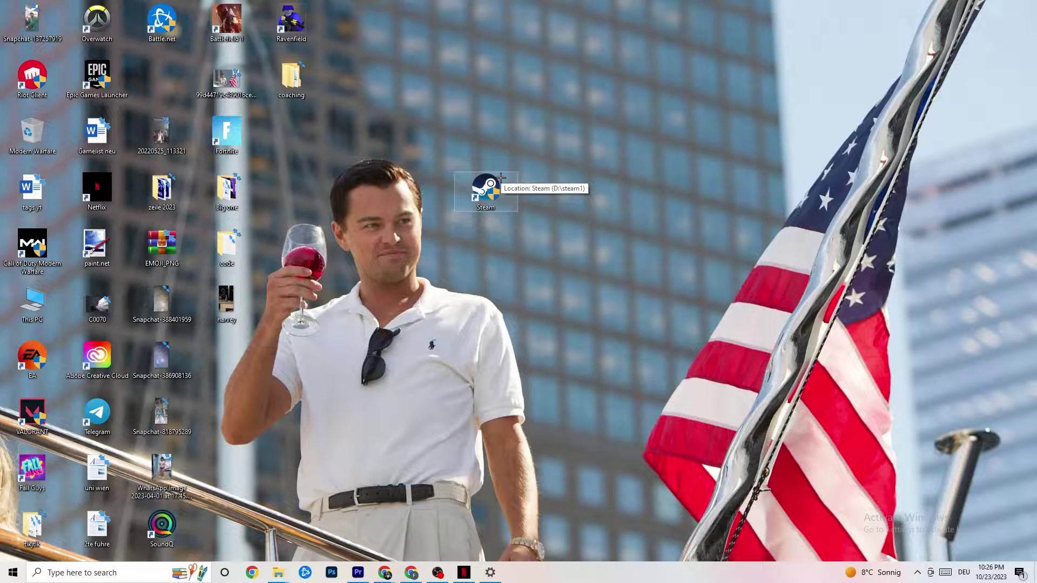
right_click(496, 190)
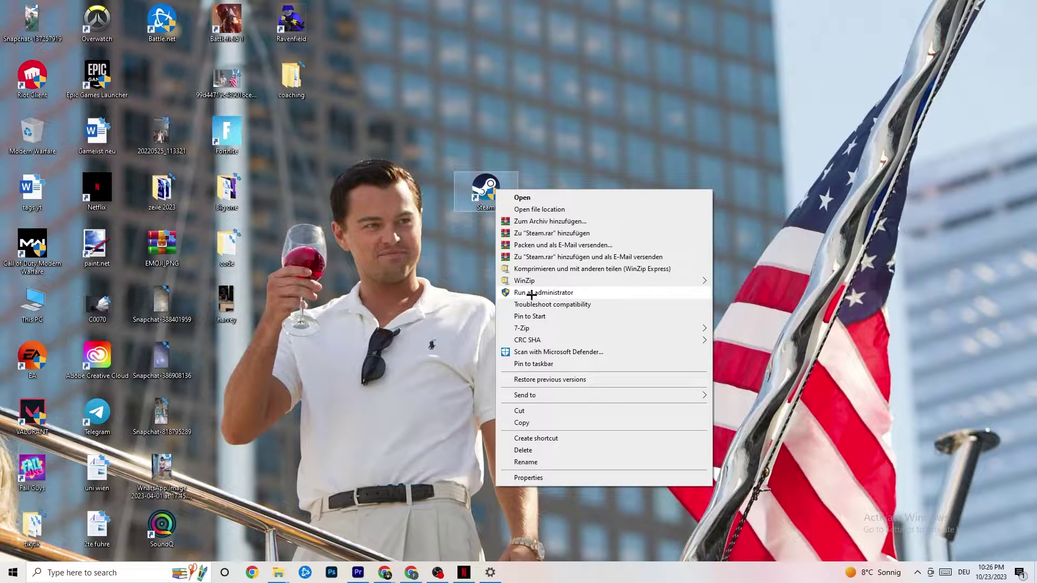
click(460, 288)
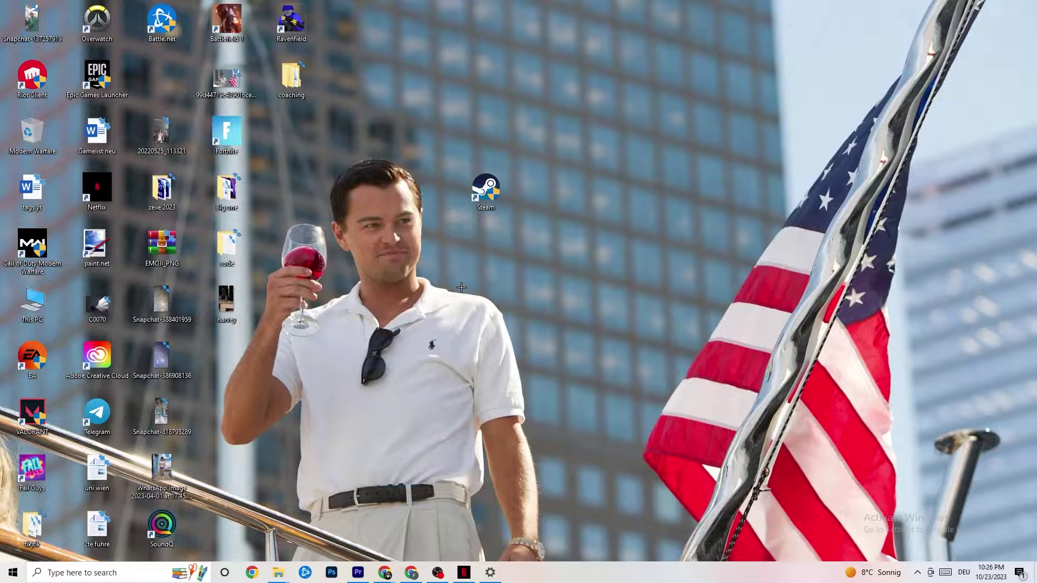
- Set the Steam shortcut's compatibility mode to Windows 8 in Properties and apply it
click(484, 191)
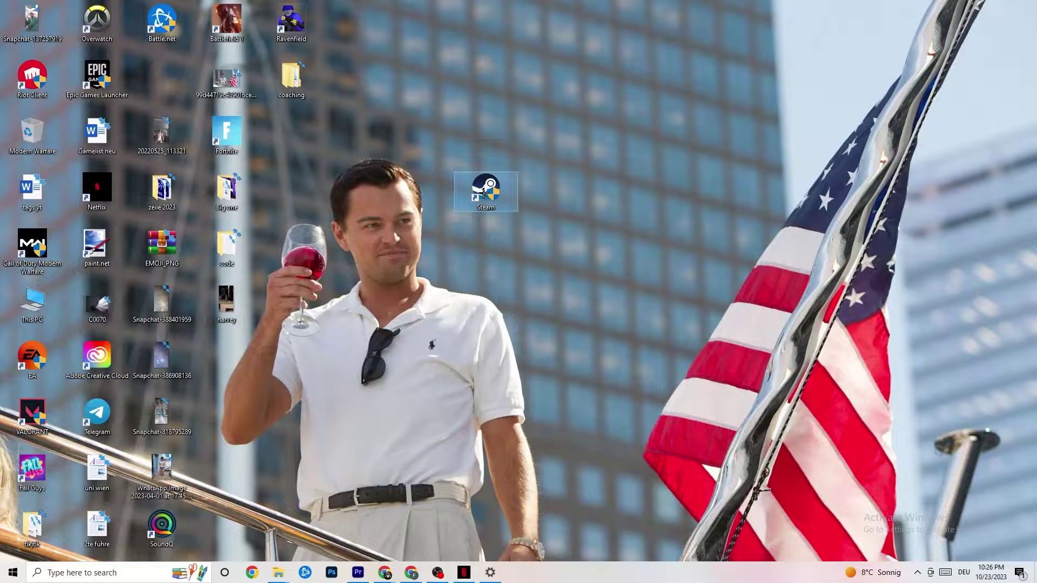
right_click(483, 192)
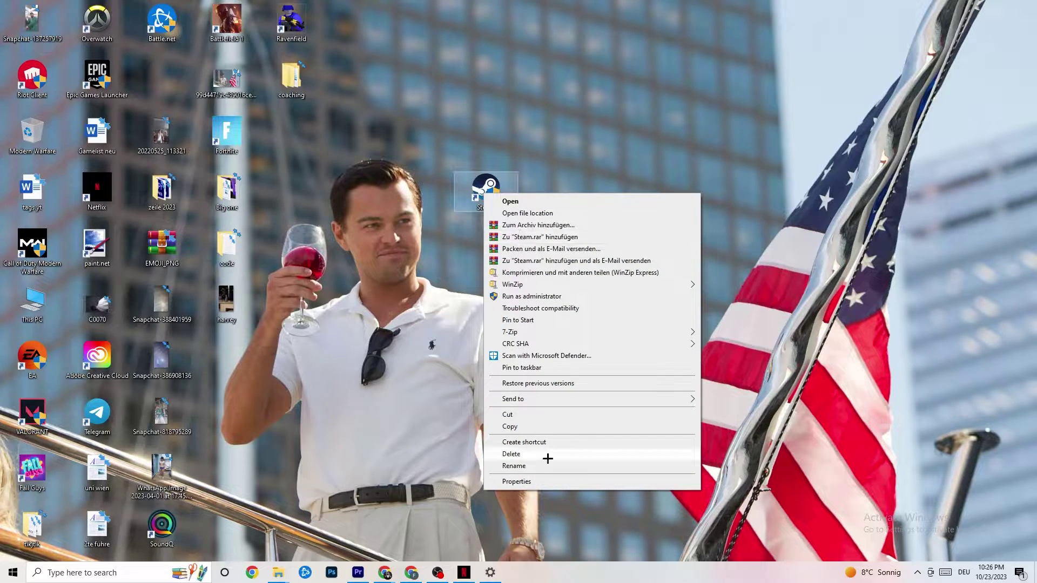
click(539, 483)
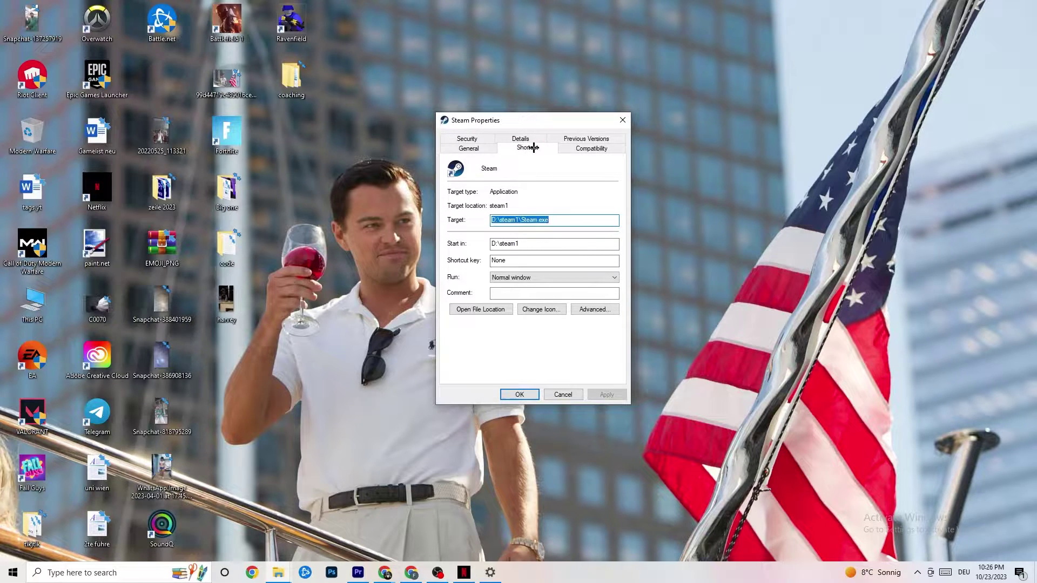
click(565, 148)
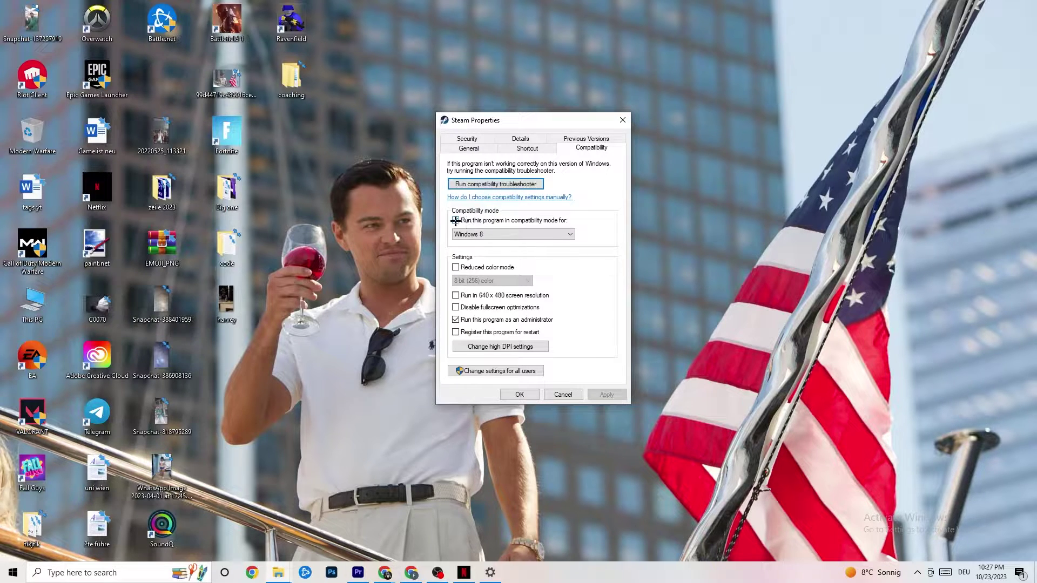
click(503, 234)
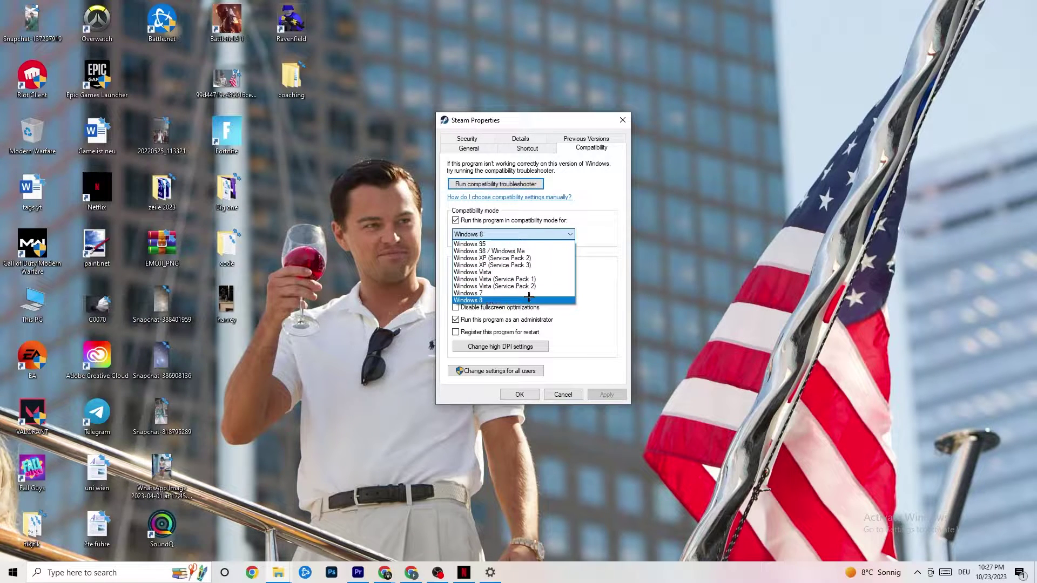
click(590, 248)
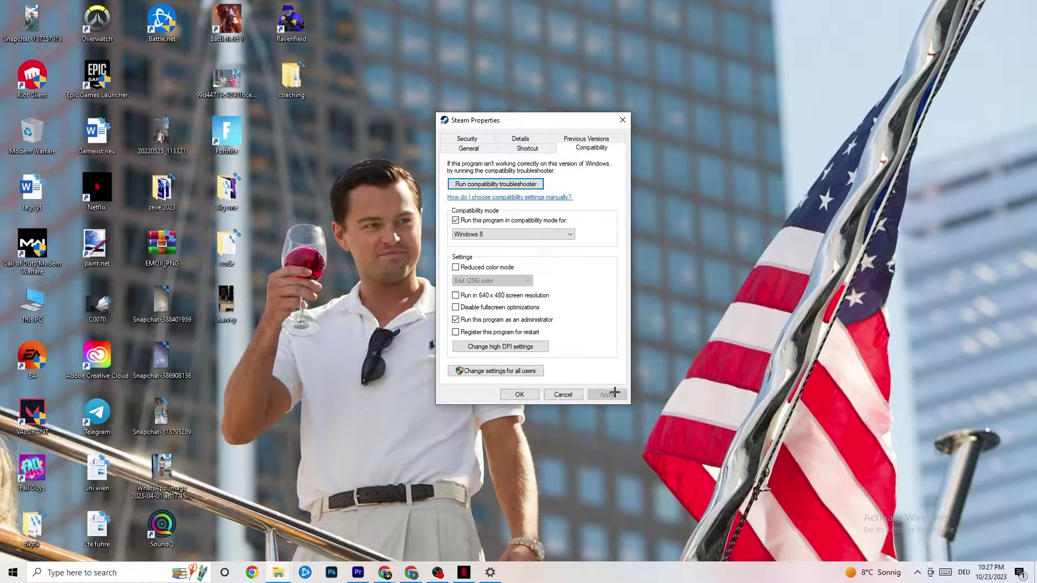
click(519, 397)
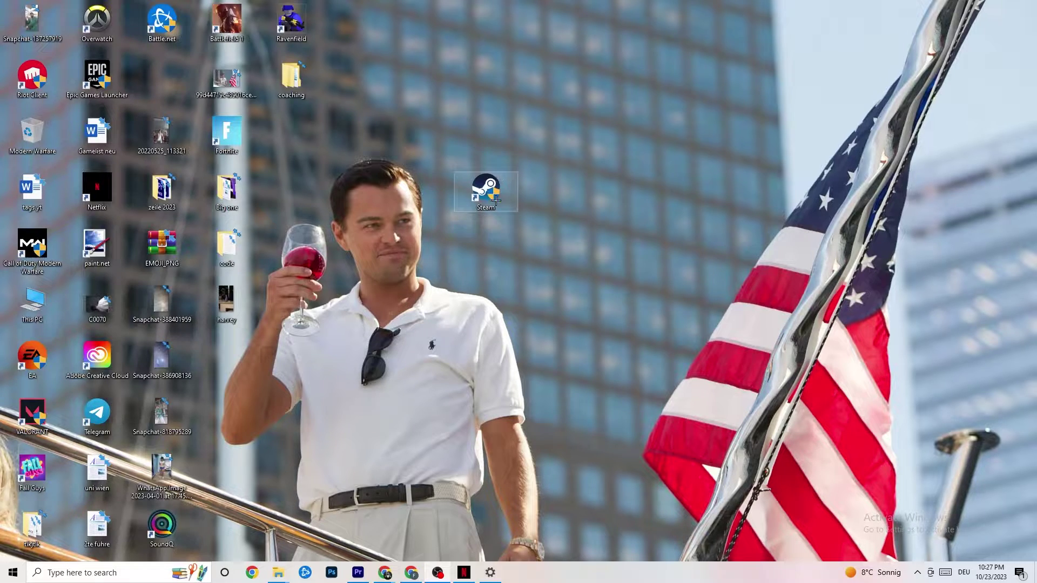
- Open the Start menu, then reopen and dismiss the Steam shortcut's context menu
key(super)
key(super)
right_click(476, 199)
click(461, 299)
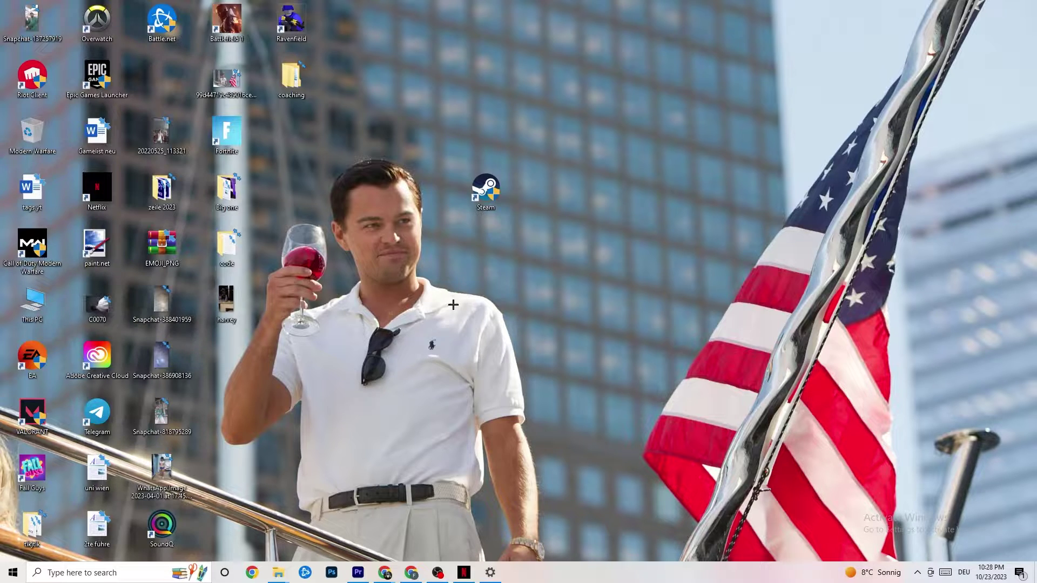
- Launch Task Manager from the taskbar, maximize it, and bring up Google Chrome's process menu
right_click(574, 579)
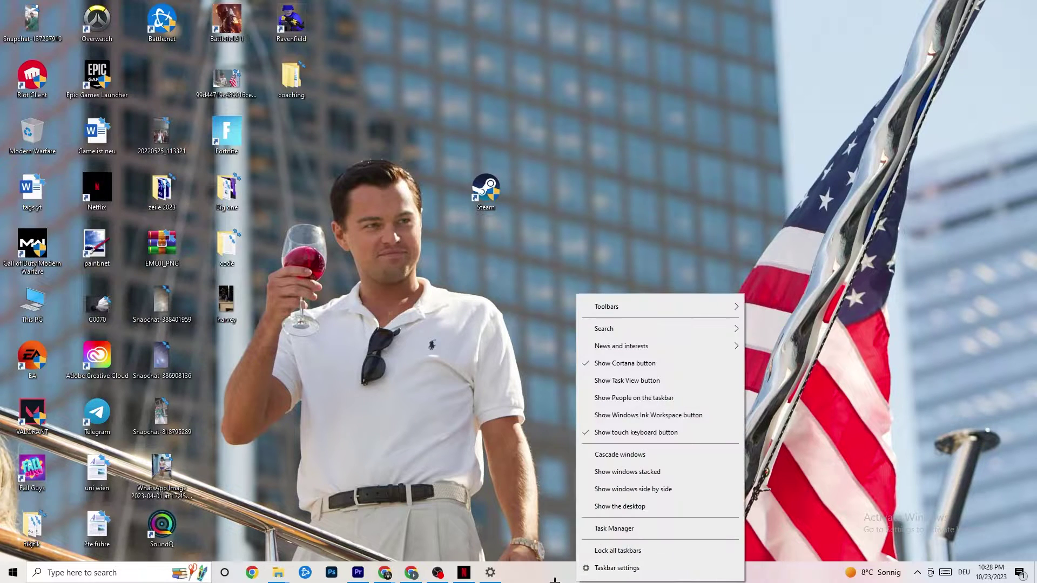
click(620, 528)
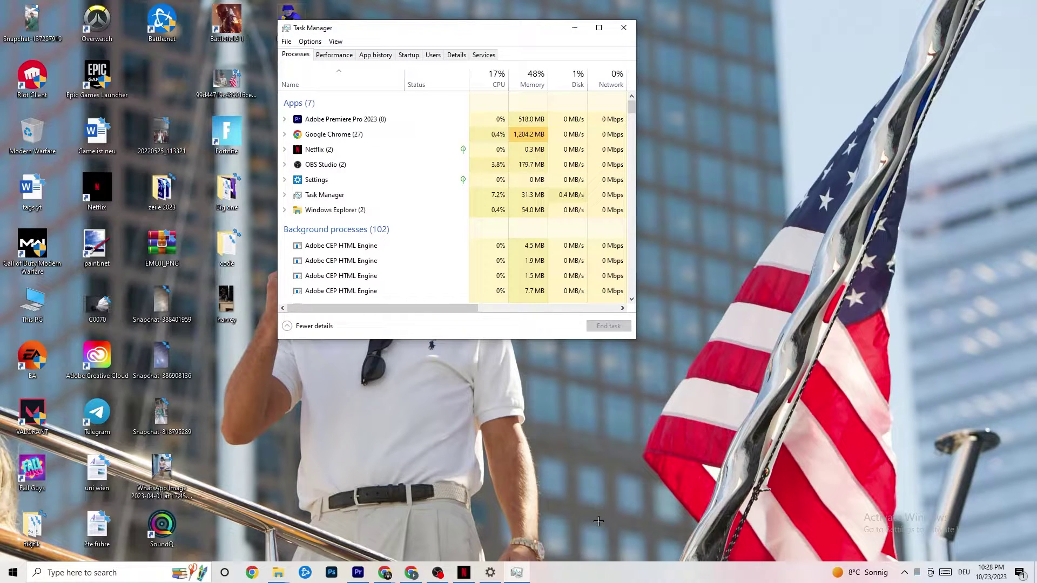
click(598, 27)
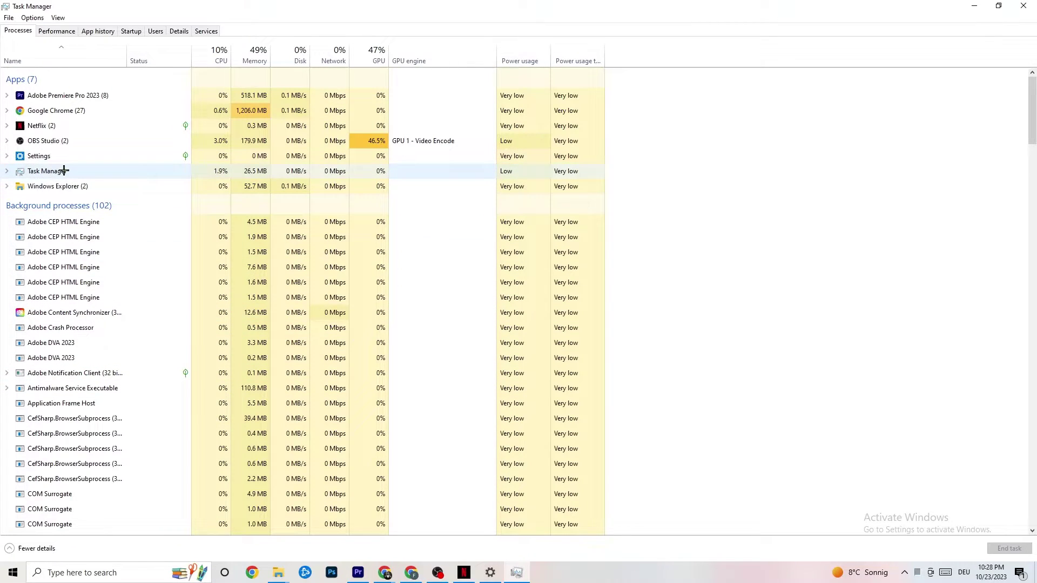
right_click(75, 111)
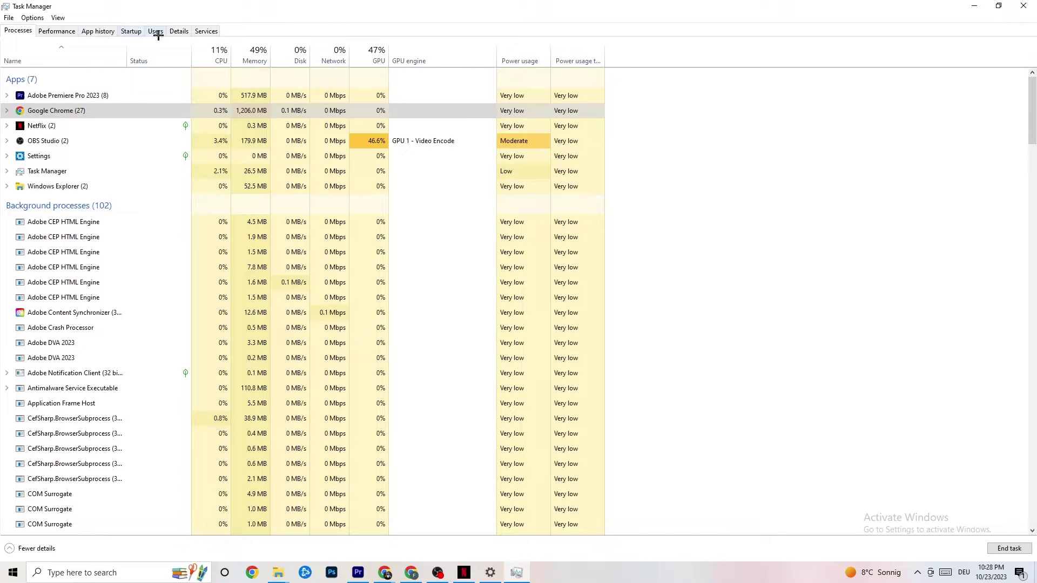
- On the Details tab, view Adobe Premiere Pro's Set priority options without changing anything
click(180, 30)
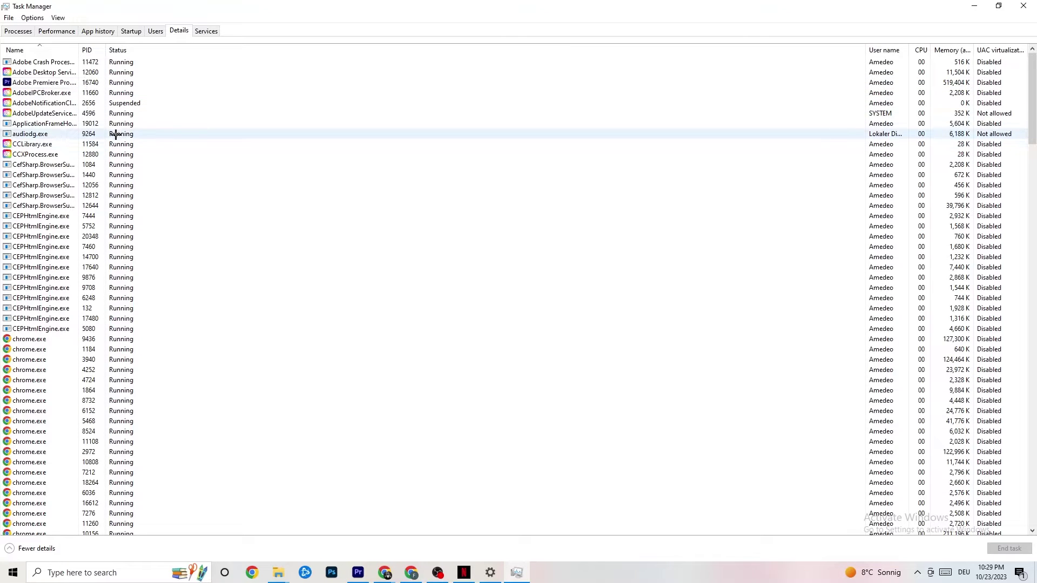
right_click(56, 85)
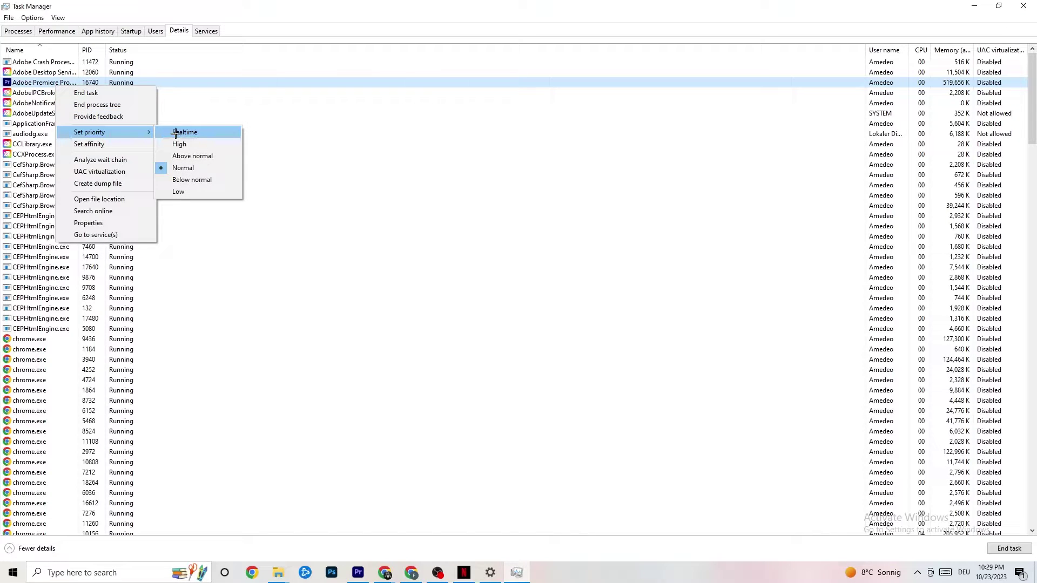
mouse_move(143, 130)
click(282, 113)
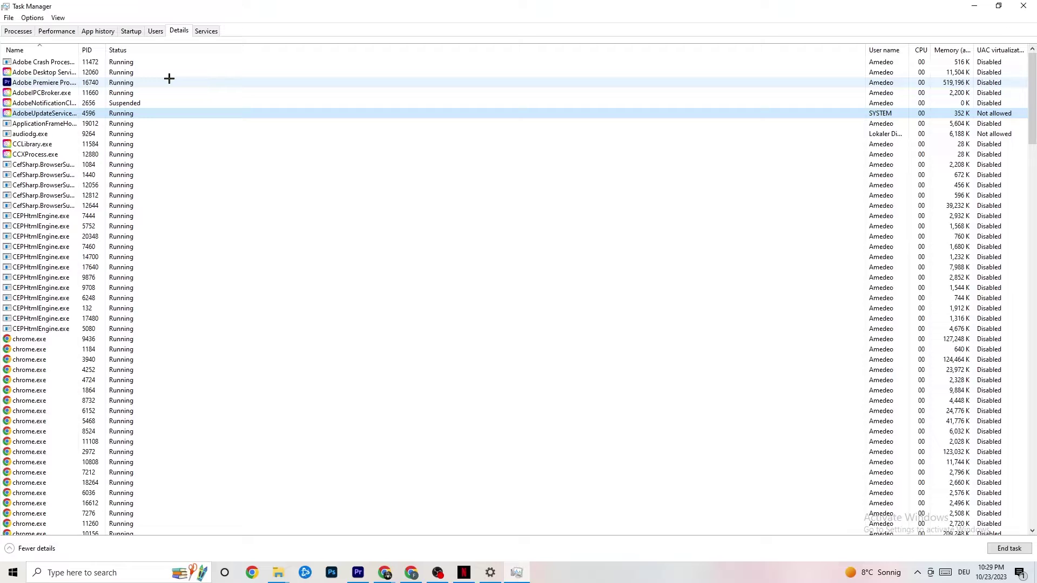
- Review Razer Synapse on the Startup tab, leave it Enabled, and close Task Manager
click(131, 31)
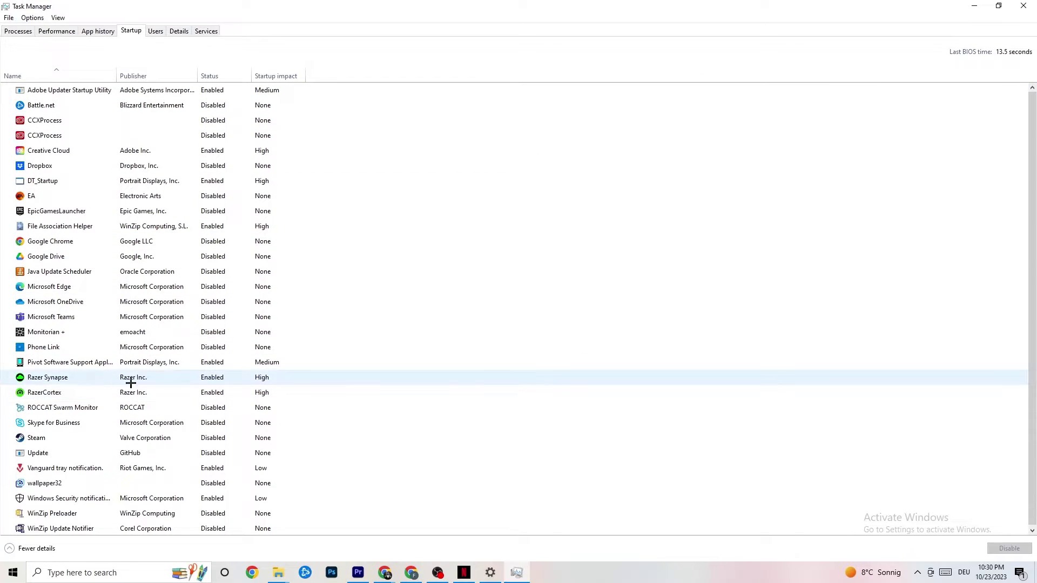
right_click(211, 379)
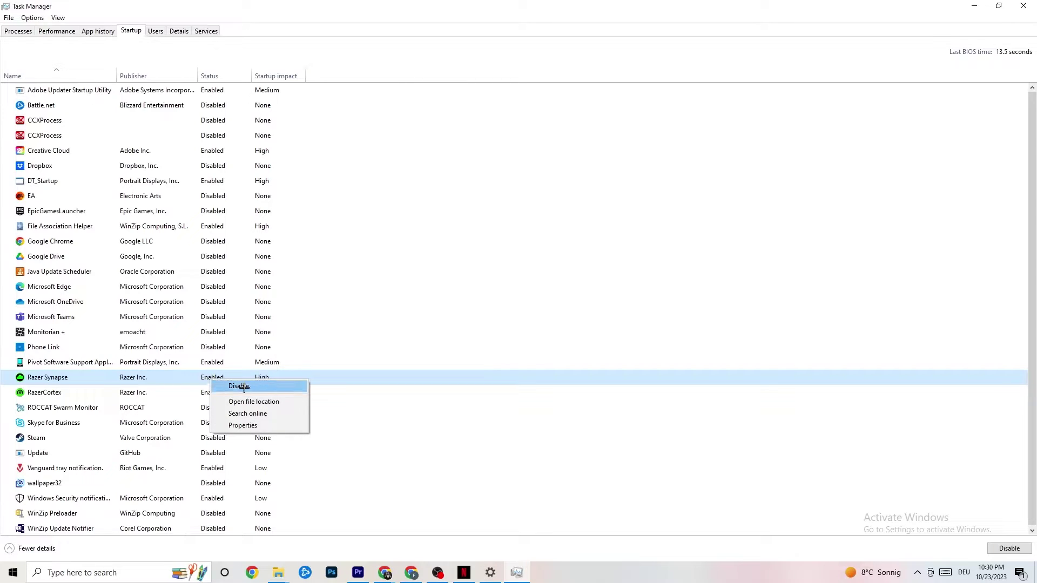
click(535, 55)
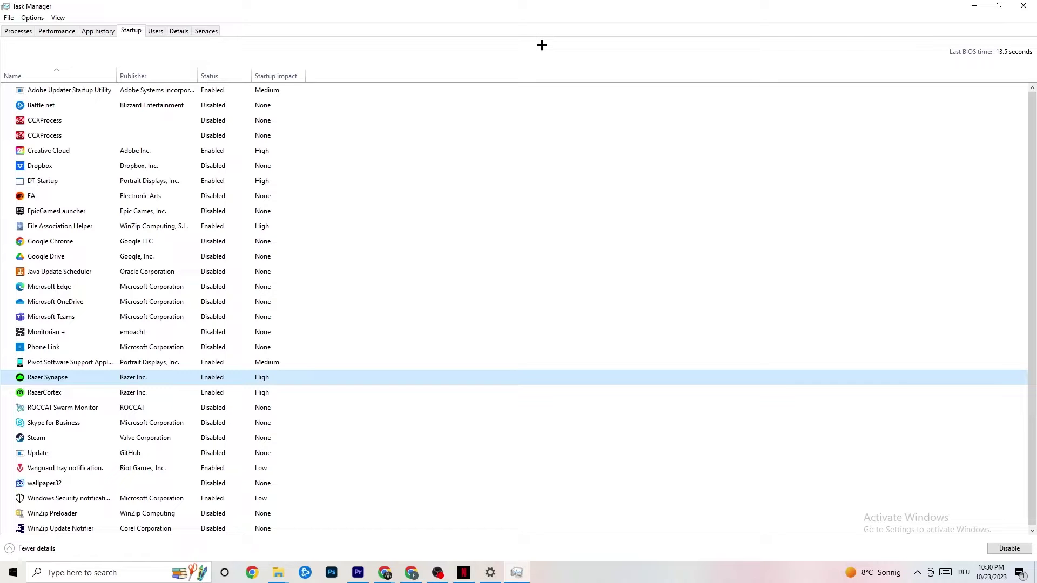
click(1017, 5)
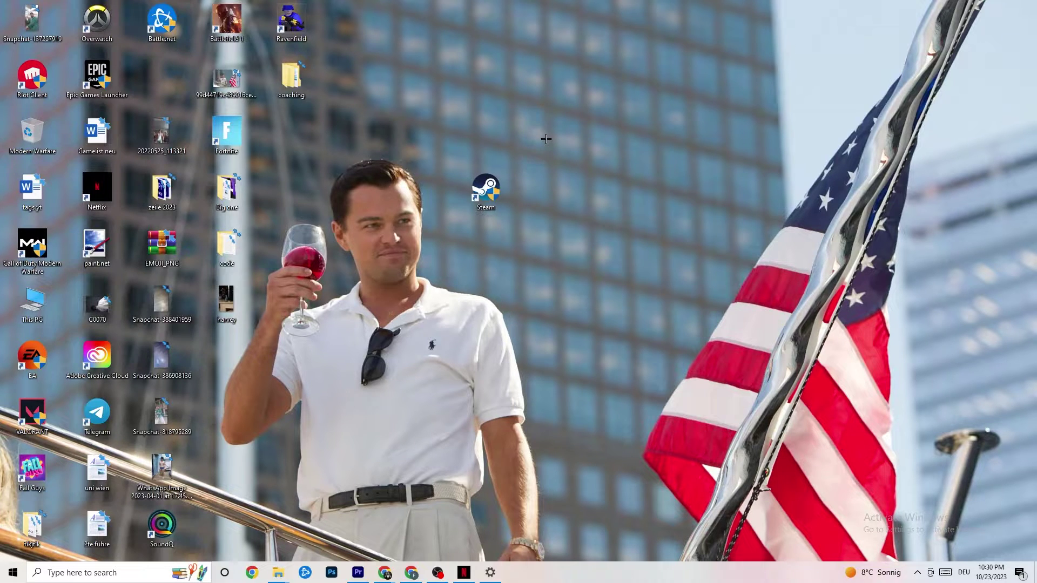
- Launch Windows Settings from the Start menu
click(8, 578)
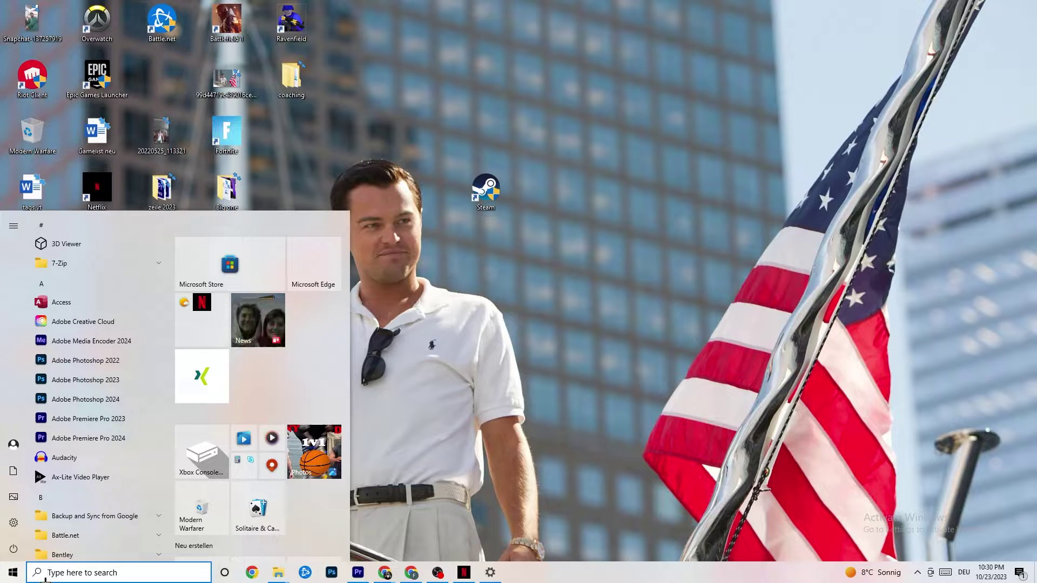
click(15, 523)
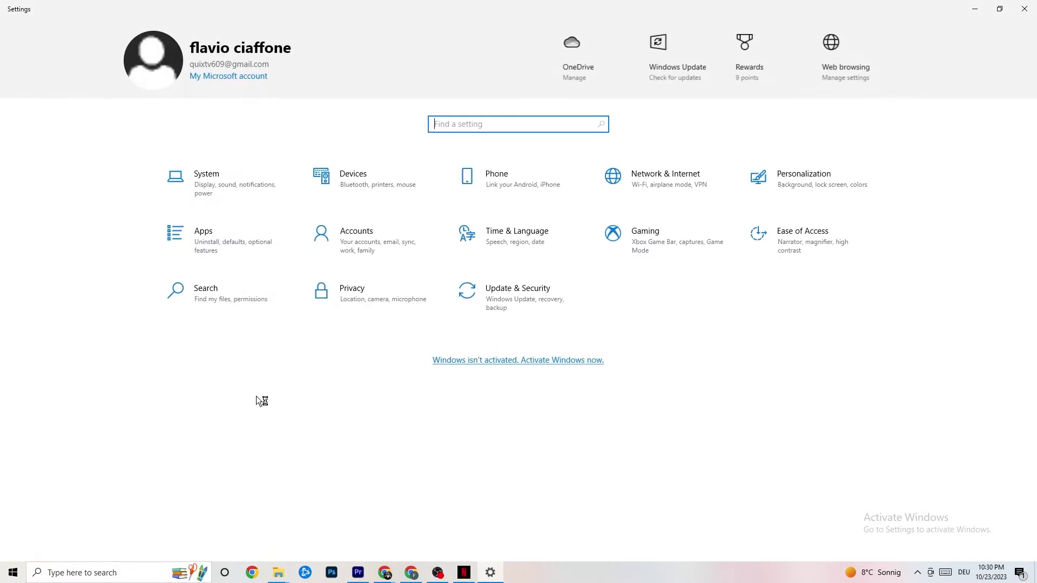
- On System > Display, keep the scale at 100% (Recommended) under Scale and layout
click(226, 182)
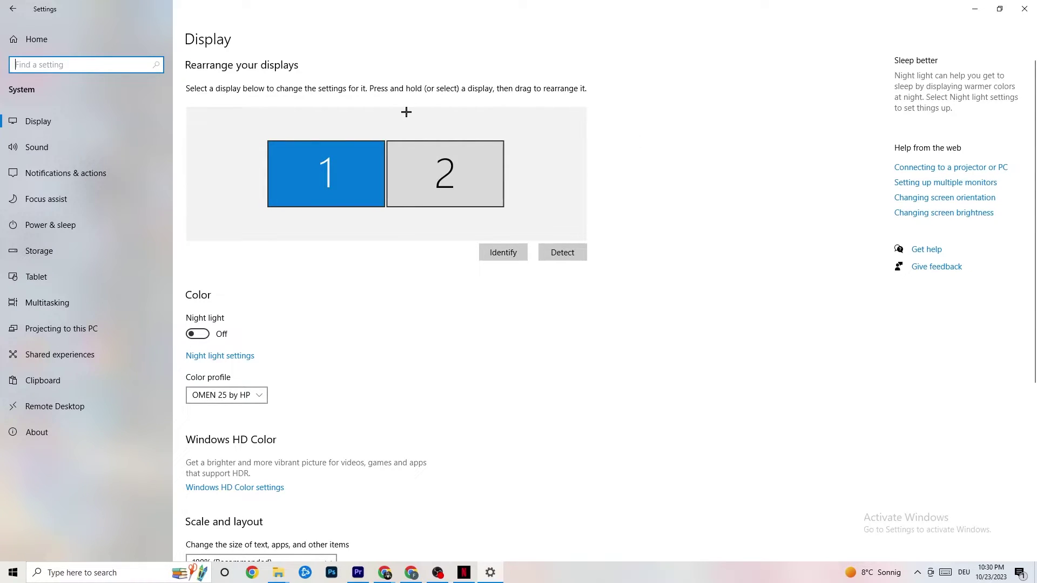
scroll(504, 123, down, 5)
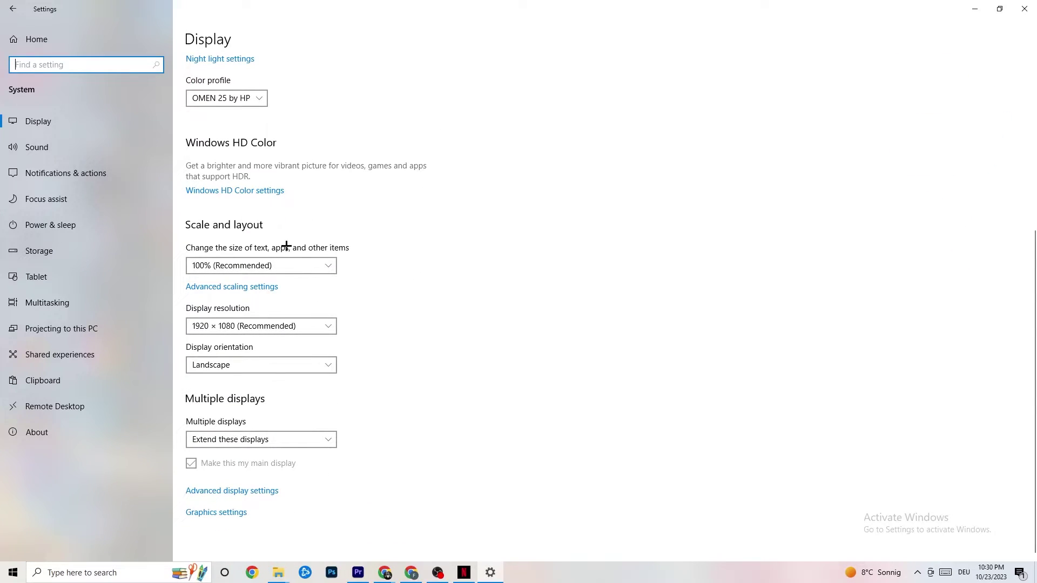
click(297, 262)
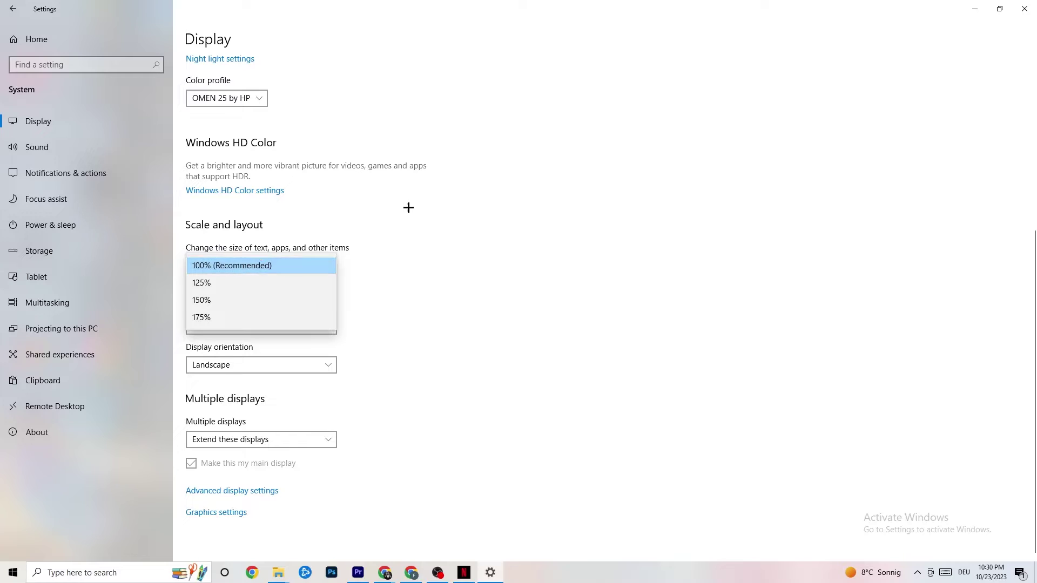
click(421, 213)
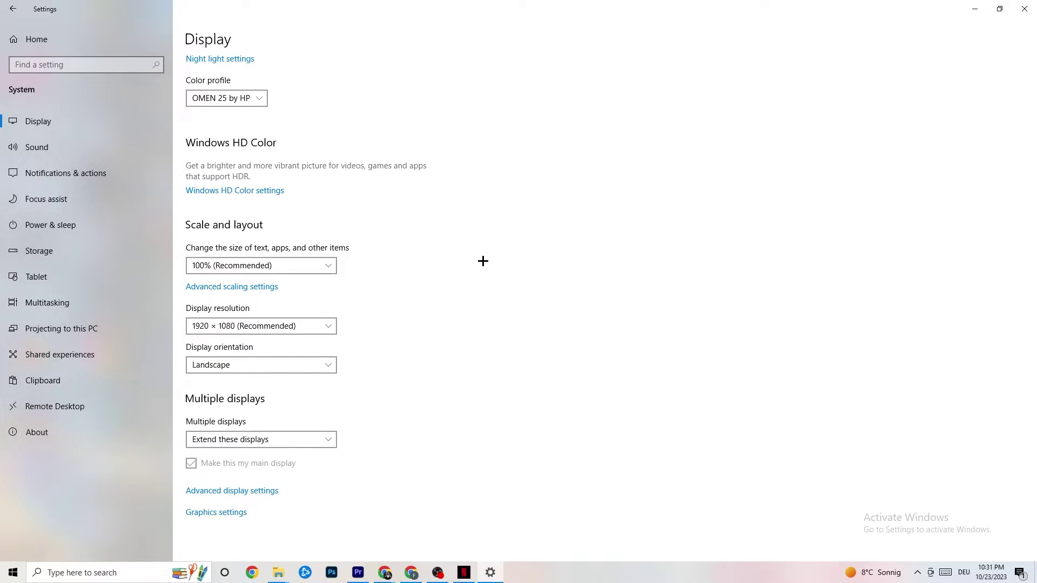
- Review Power & sleep and Additional power settings, then go to the Storage page
click(65, 223)
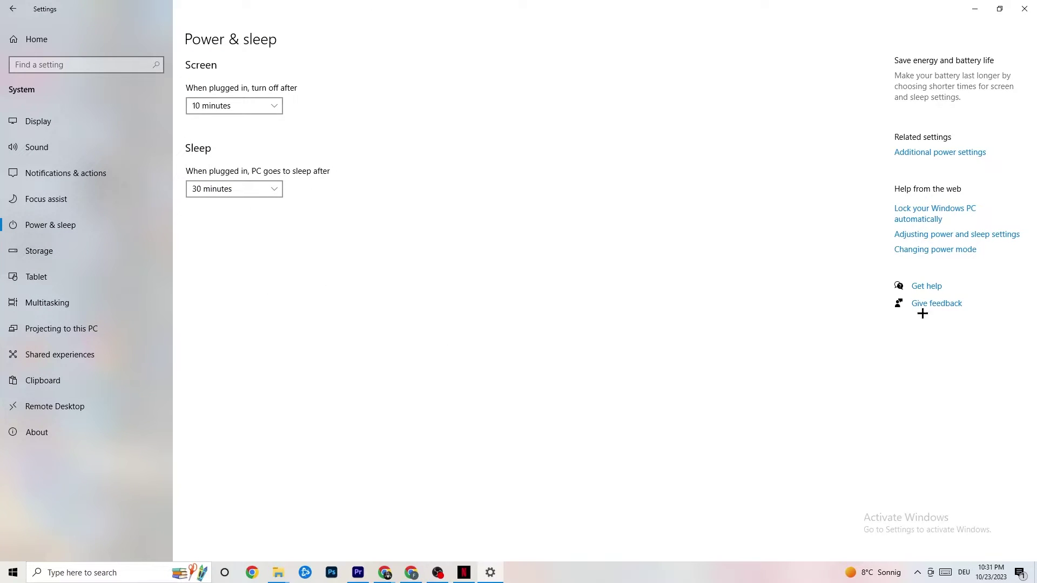
click(957, 152)
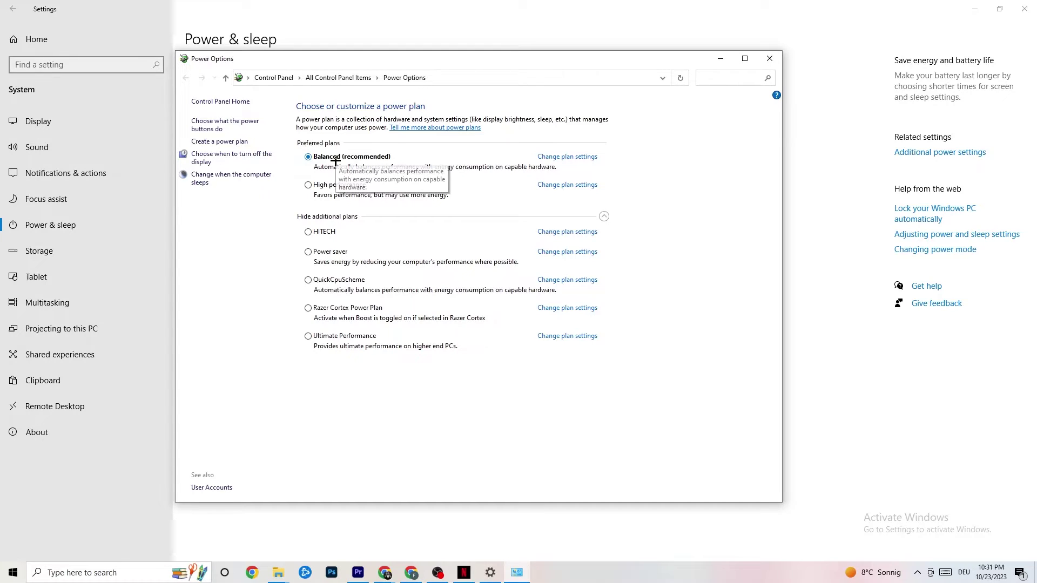
click(769, 58)
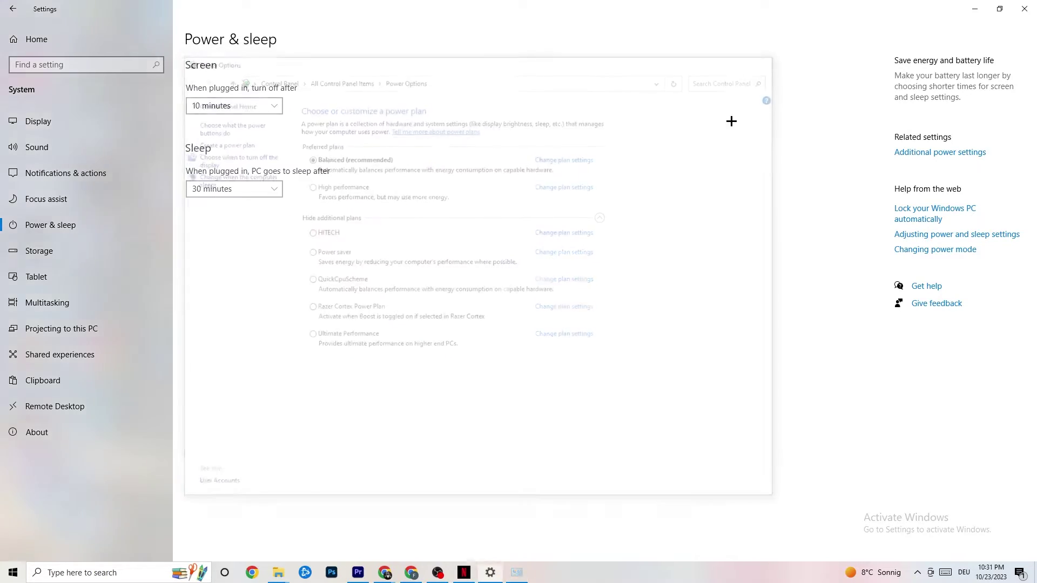
click(81, 253)
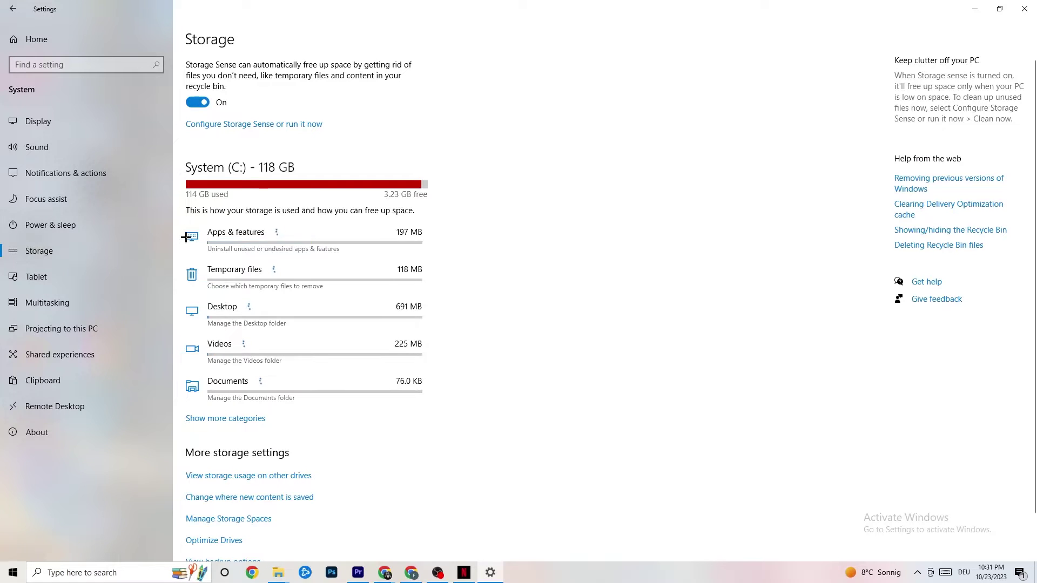
- In Configure Storage Sense, keep recycle bin cleanup at 14 days
click(245, 125)
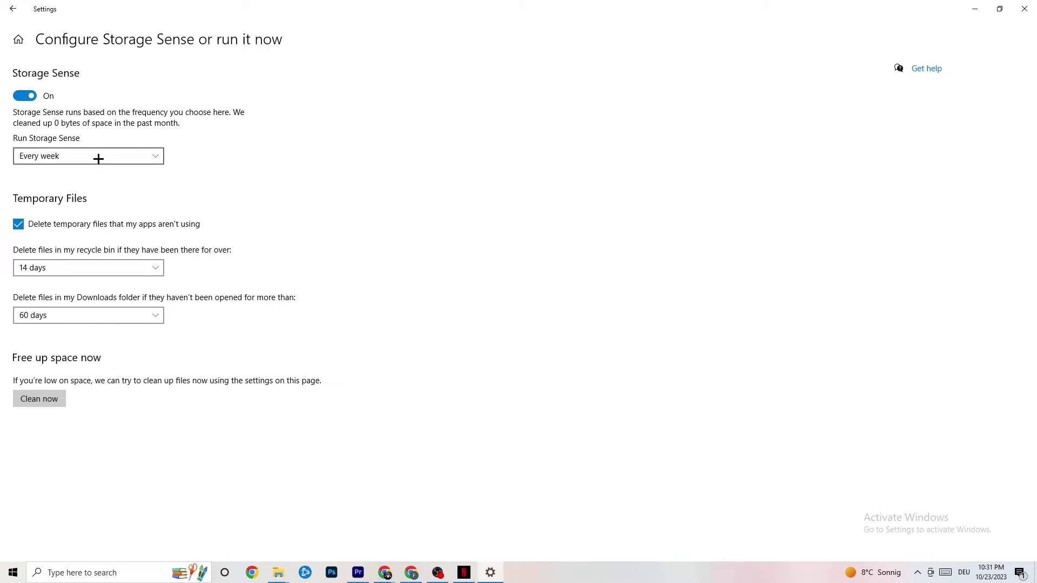
click(108, 268)
click(156, 334)
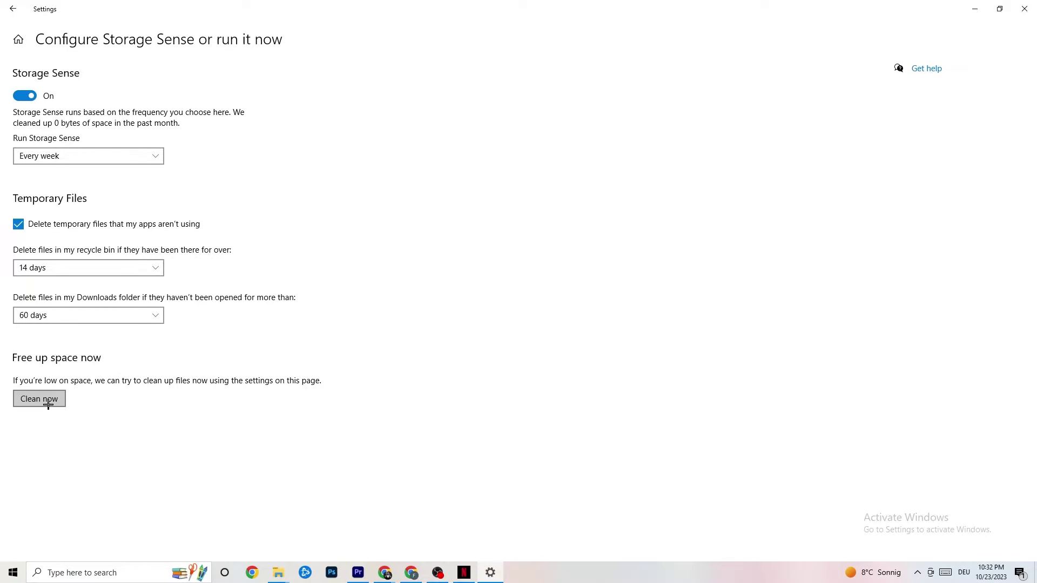
- Confirm Game Mode is On under Gaming > Game Mode, then return to Settings Home
click(11, 6)
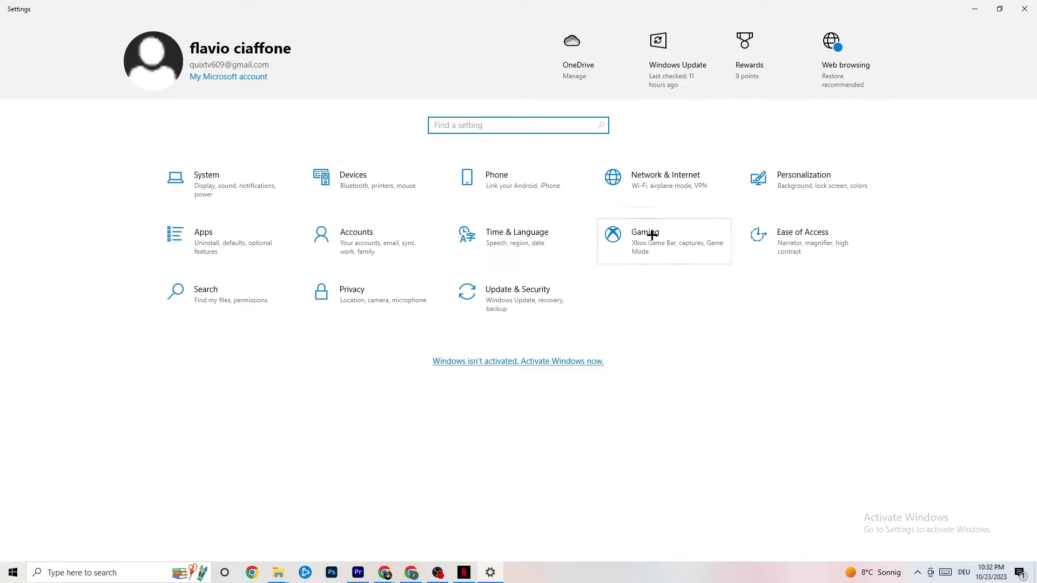
click(690, 245)
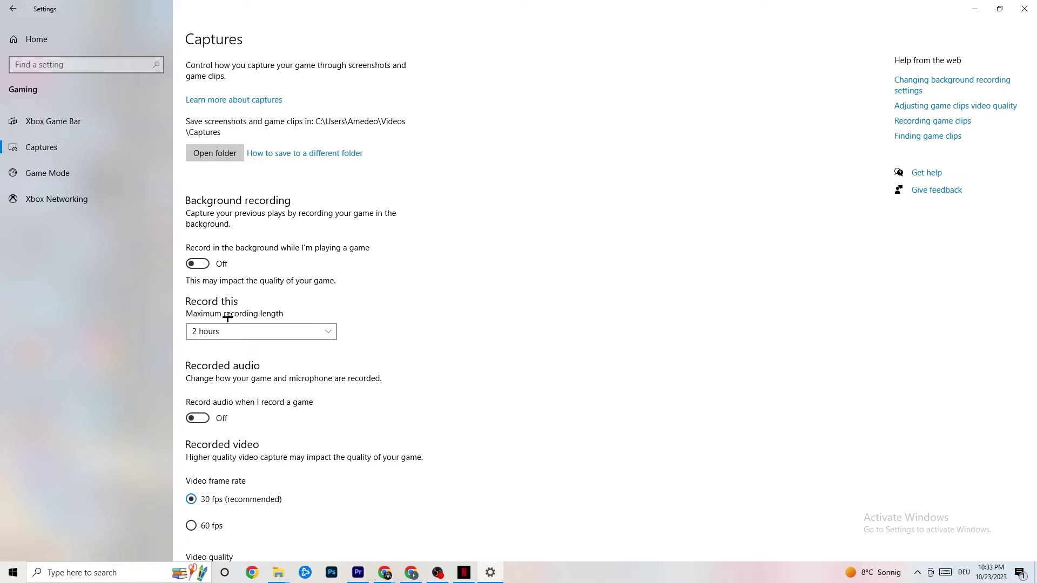
click(95, 173)
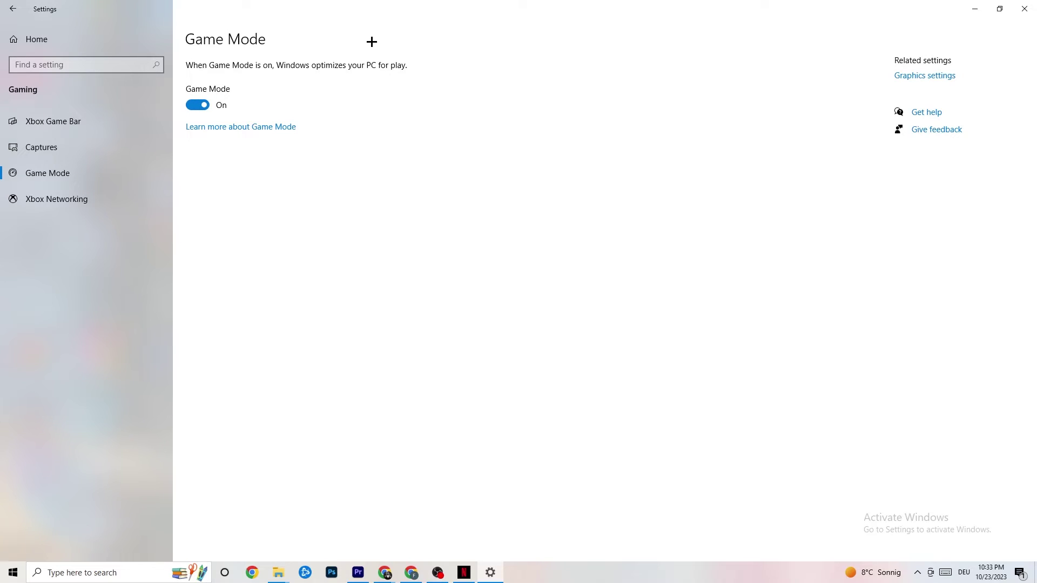
click(38, 39)
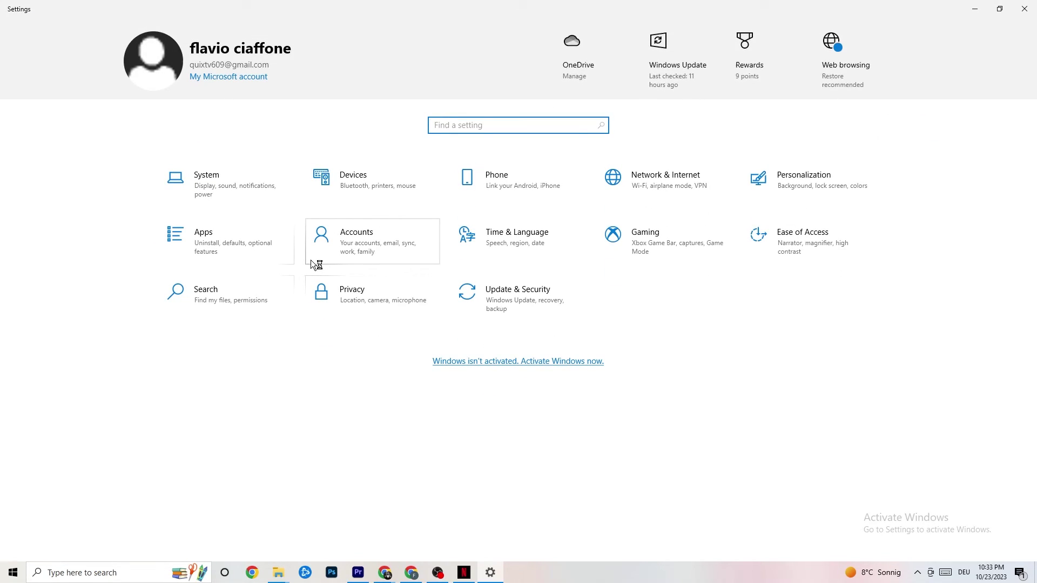
- In Update & Security, view Troubleshoot, confirm Windows Update is up to date, then close Settings
click(544, 308)
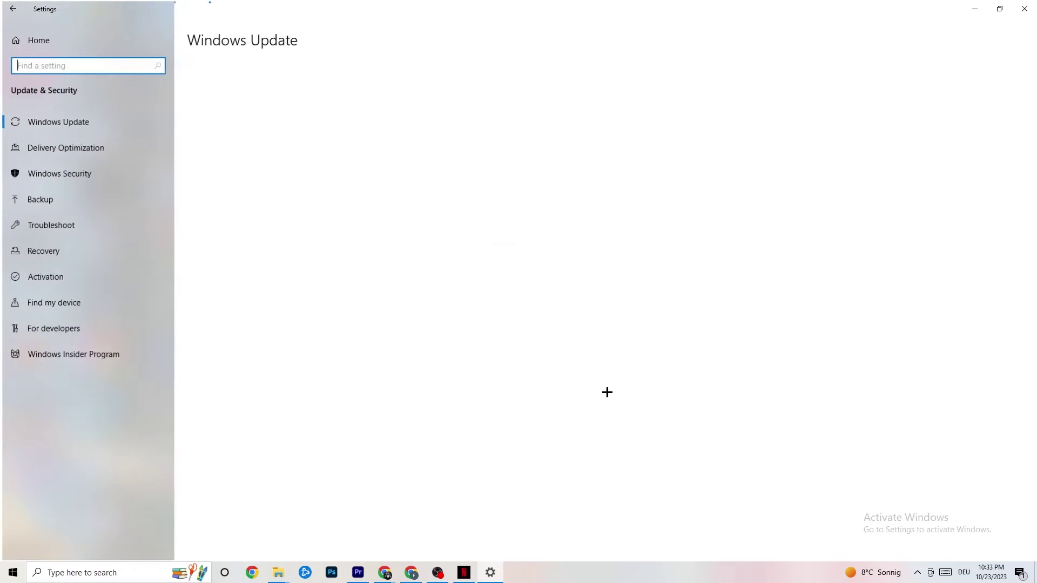
click(60, 221)
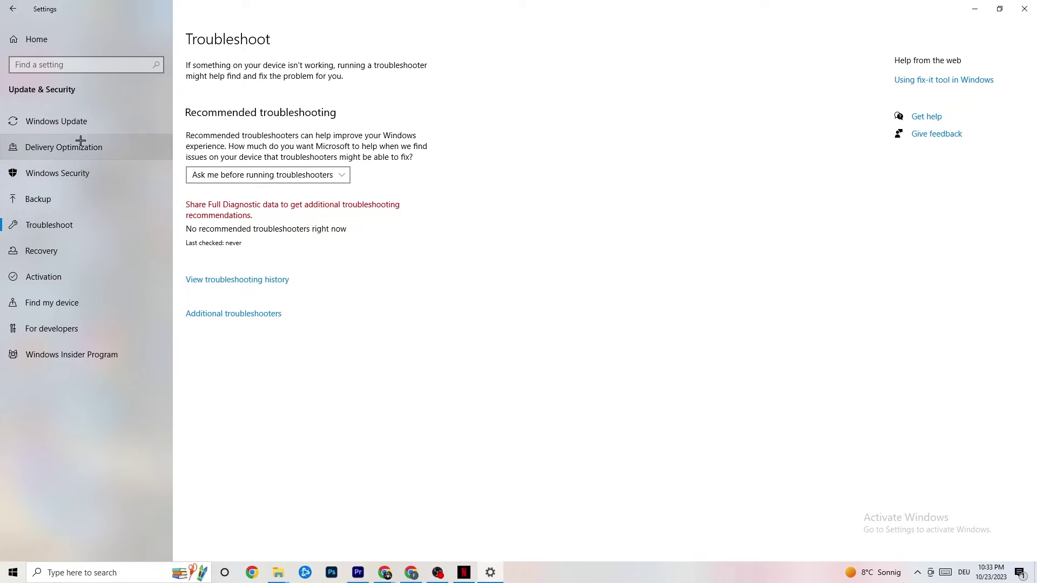
click(86, 122)
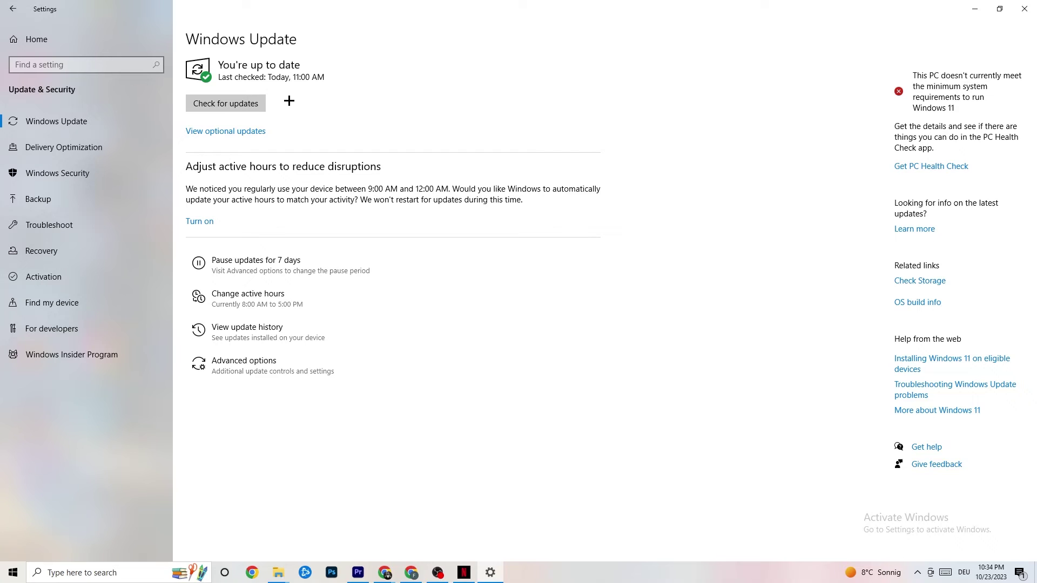
click(1014, 13)
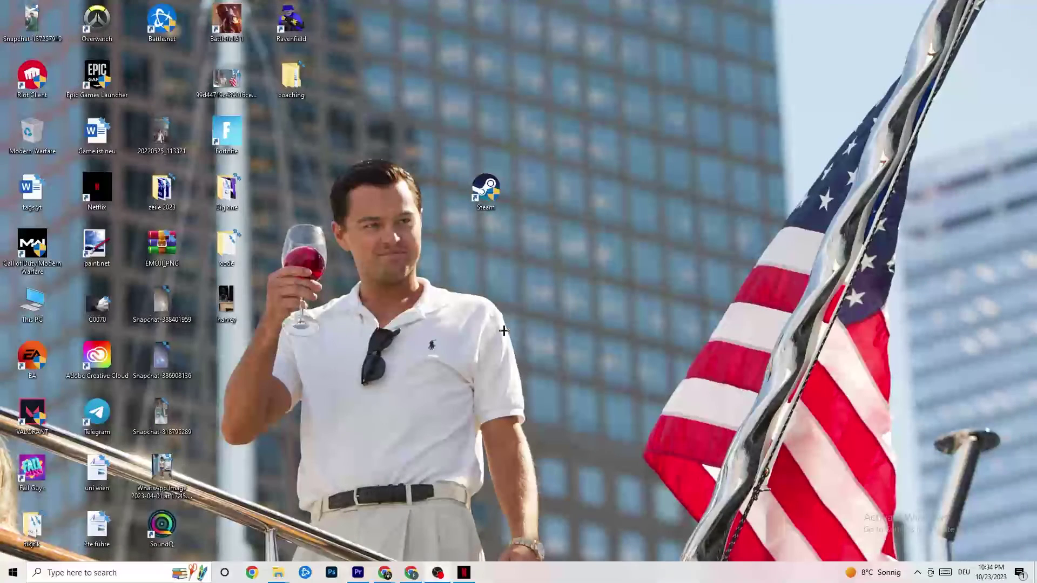